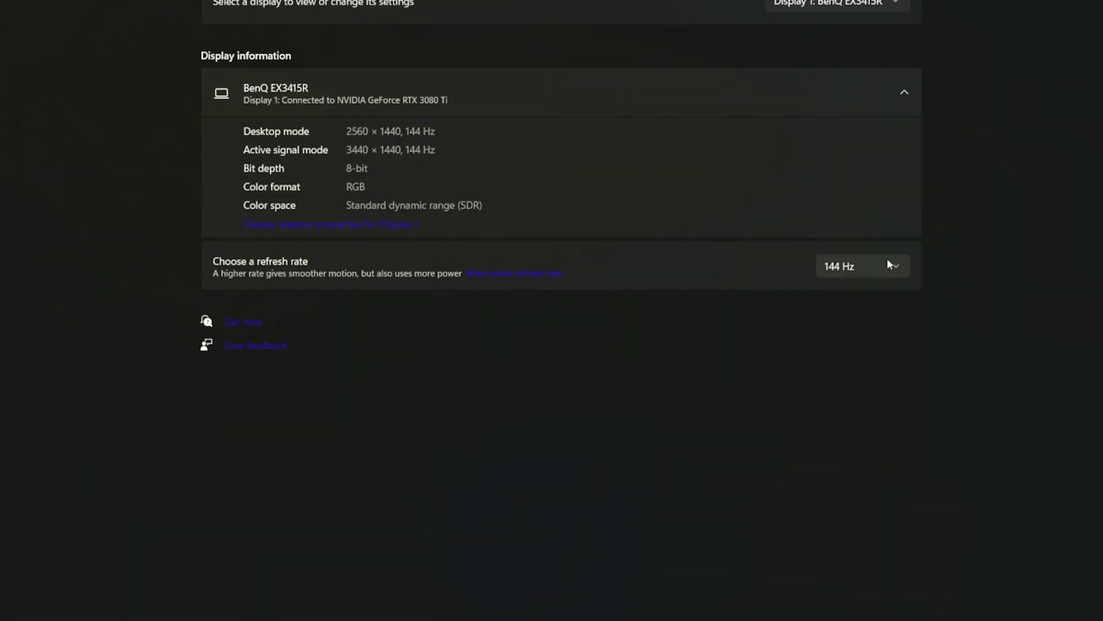
pyautogui.click(888, 264)
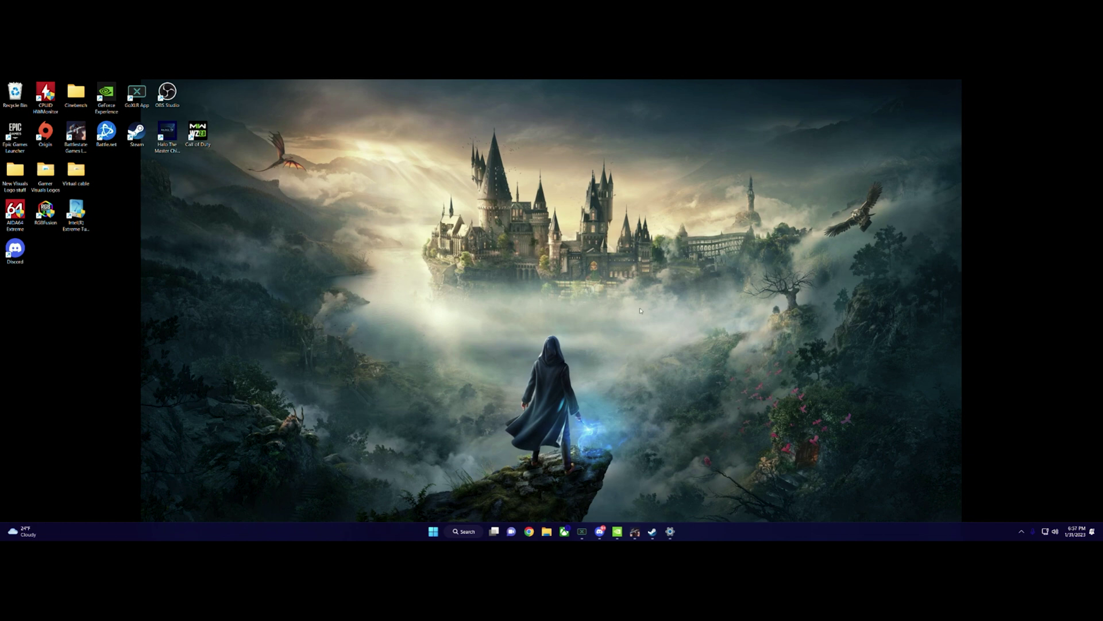
# Set the Windows display resolution to 2560 × 1440 and keep the changed display settings
pyautogui.rightClick(555, 297)
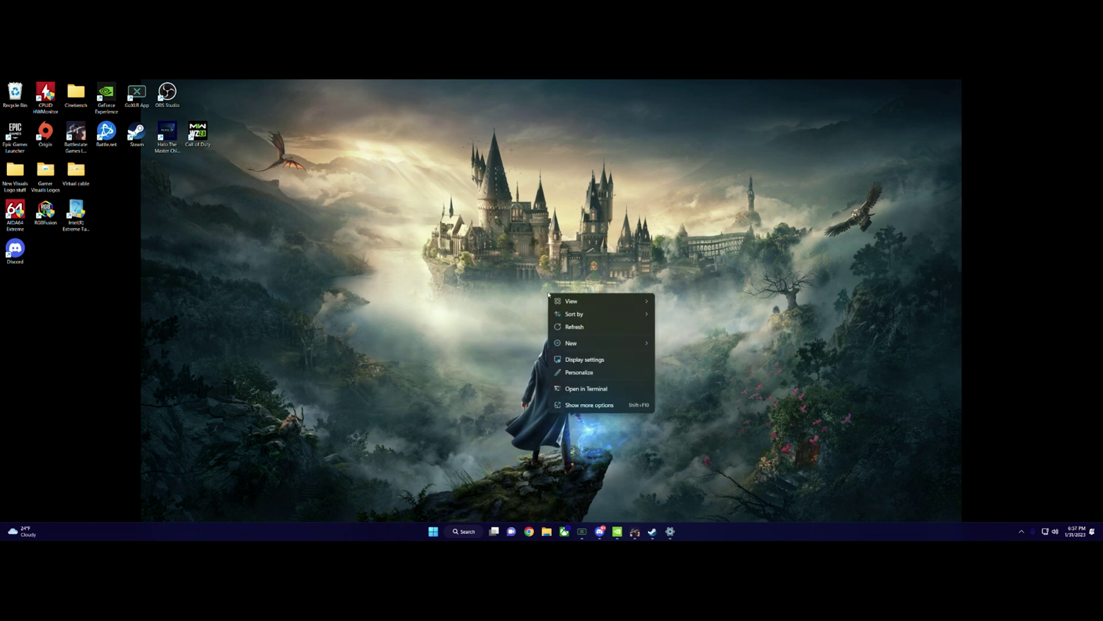
pyautogui.click(578, 359)
pyautogui.scroll(-3, 616, 344)
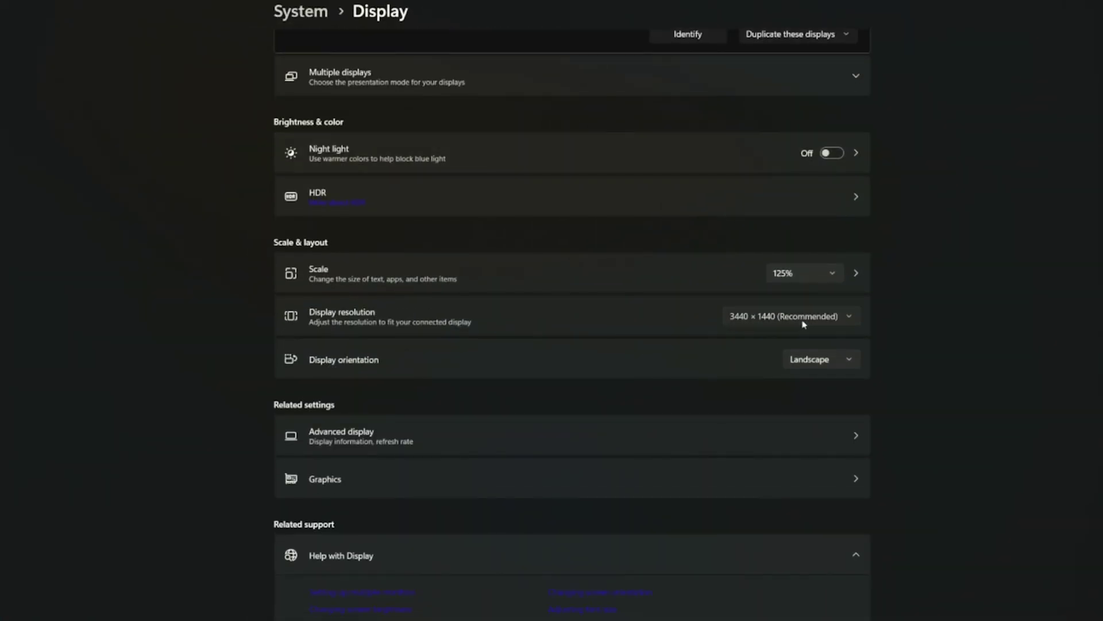
pyautogui.click(797, 317)
pyautogui.click(755, 250)
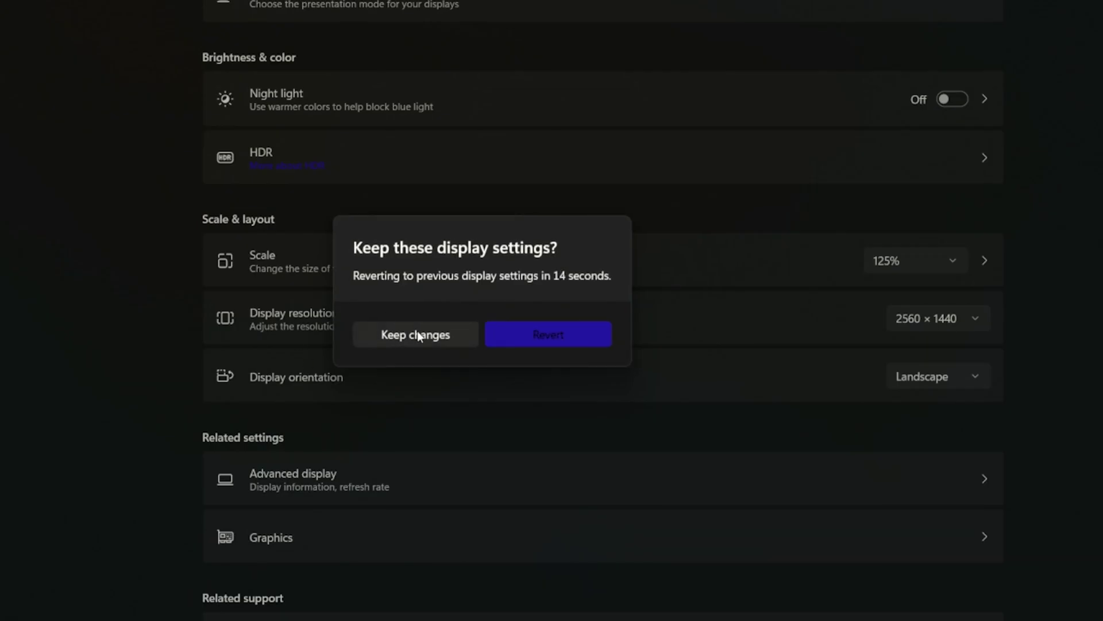
pyautogui.click(417, 332)
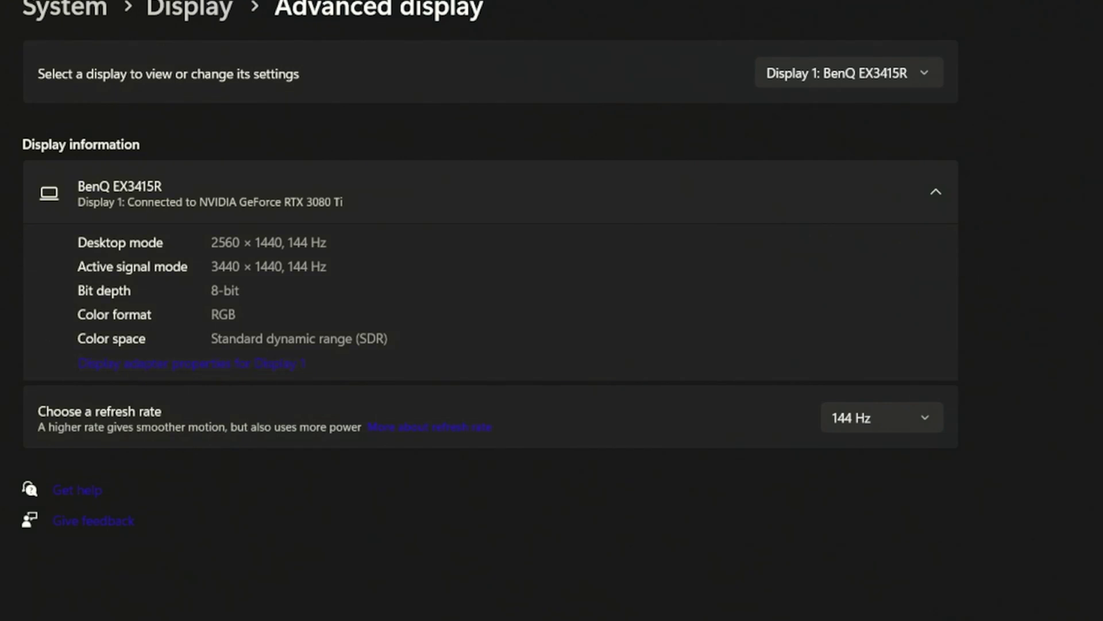
# Set the refresh rate of the BenQ EX3415R display to 144 Hz in the advanced display settings
pyautogui.click(916, 409)
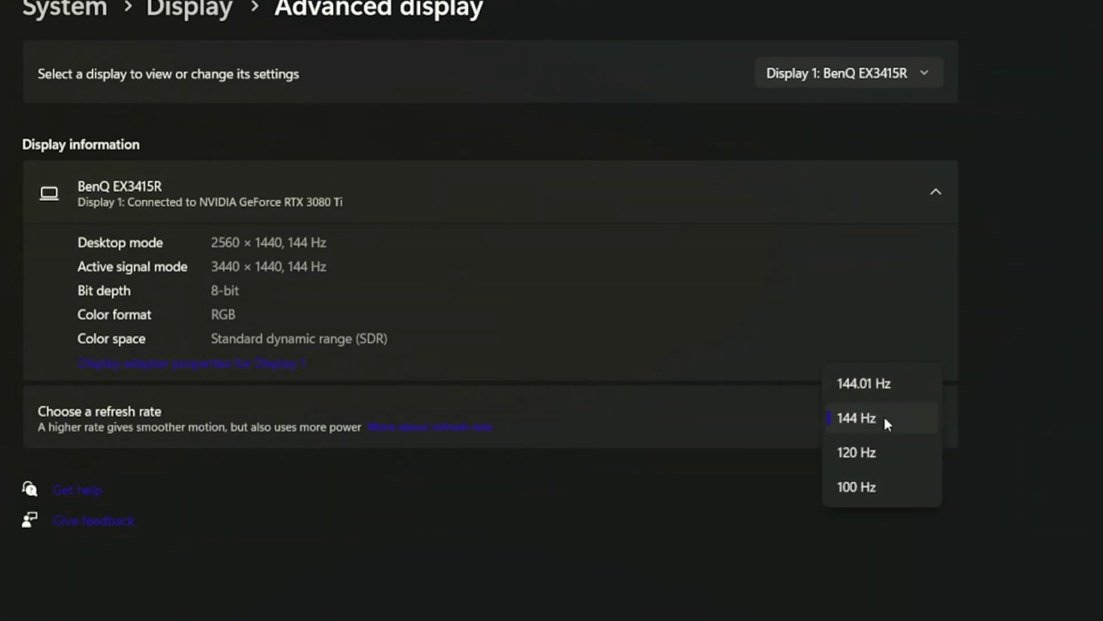
pyautogui.click(865, 418)
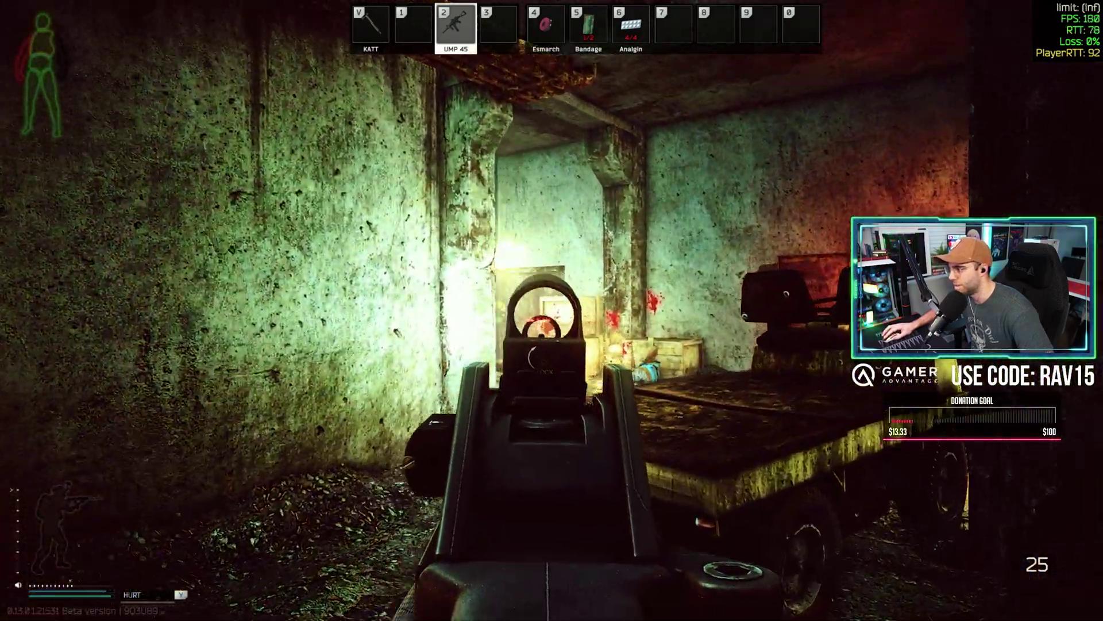
pyautogui.press('w')
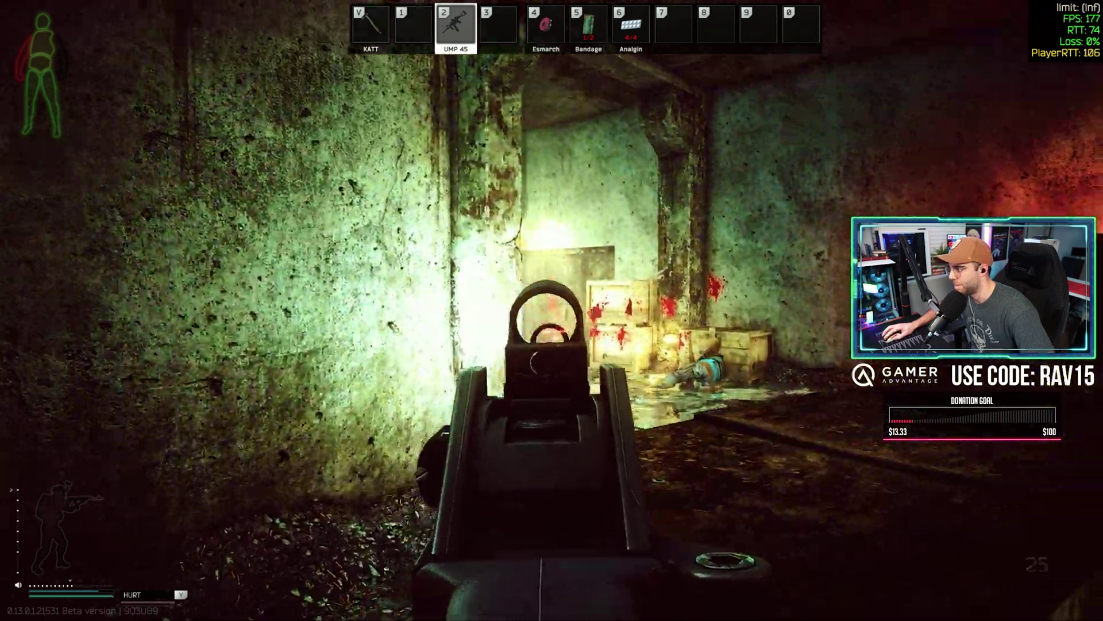
pyautogui.press('w')
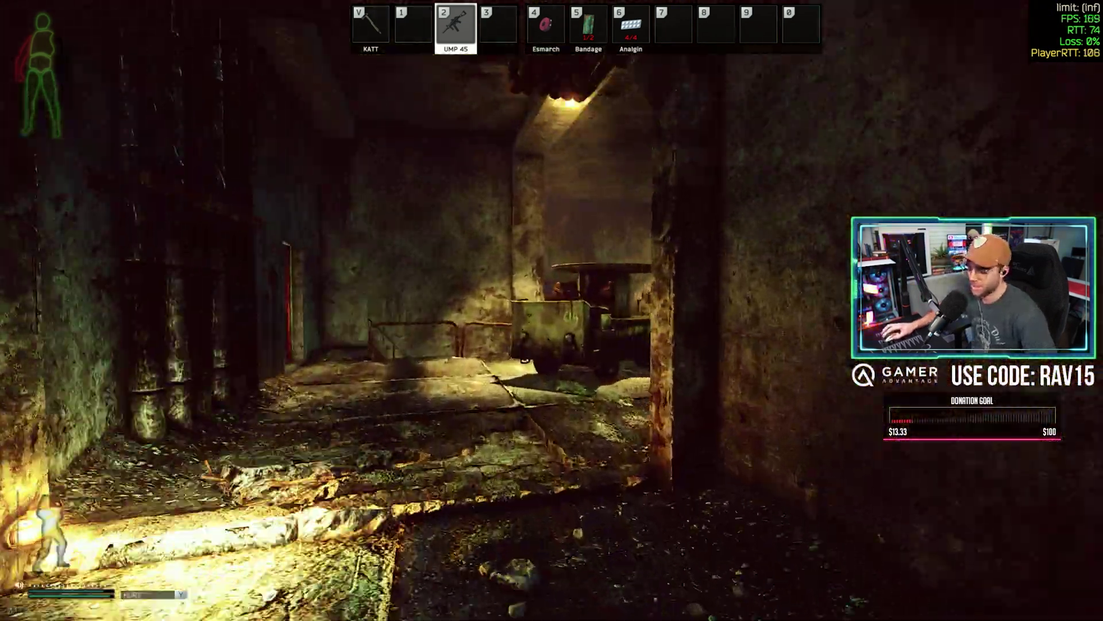
pyautogui.press('w')
pyautogui.press('r')
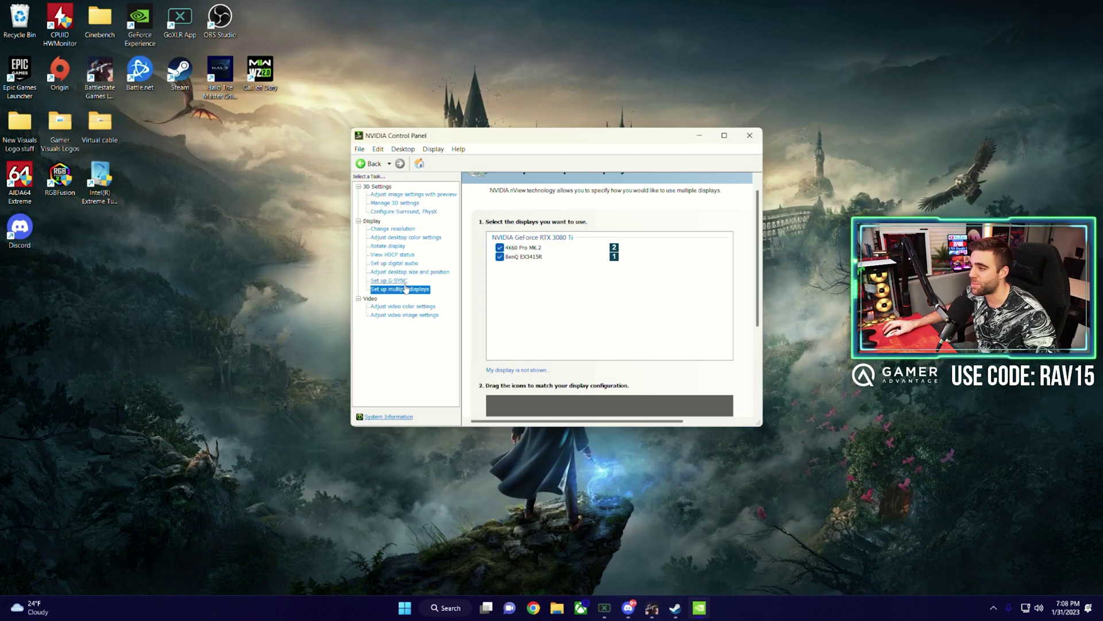
# Split the cloned displays 1 and 2 into extended displays in the NVIDIA Control Panel multiple-display setup
pyautogui.moveTo(758, 220); pyautogui.dragTo(758, 301)
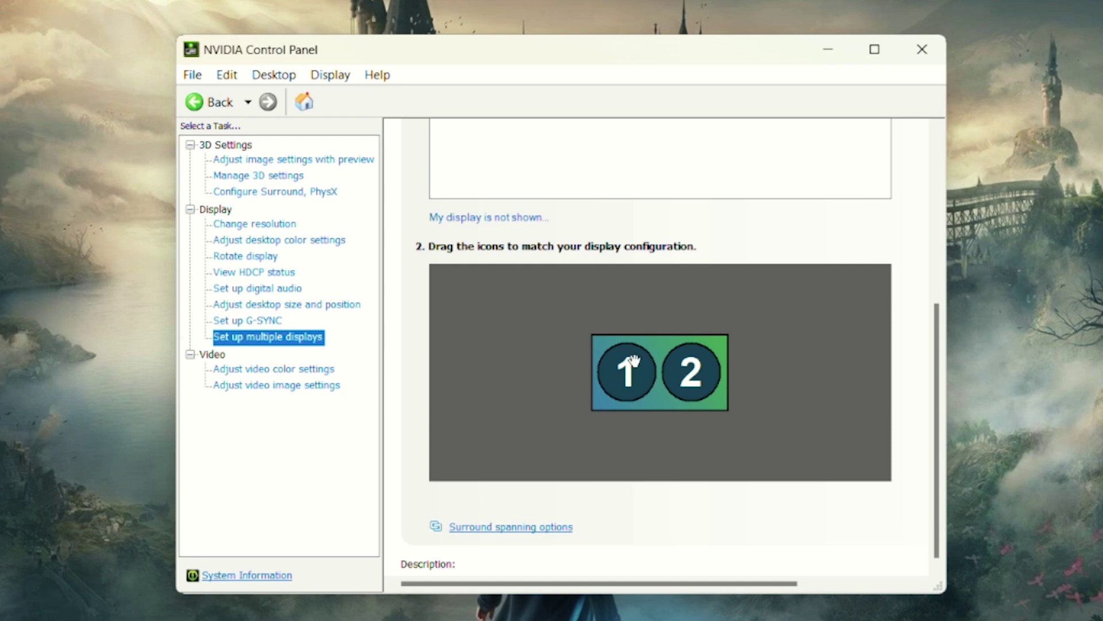
pyautogui.rightClick(670, 374)
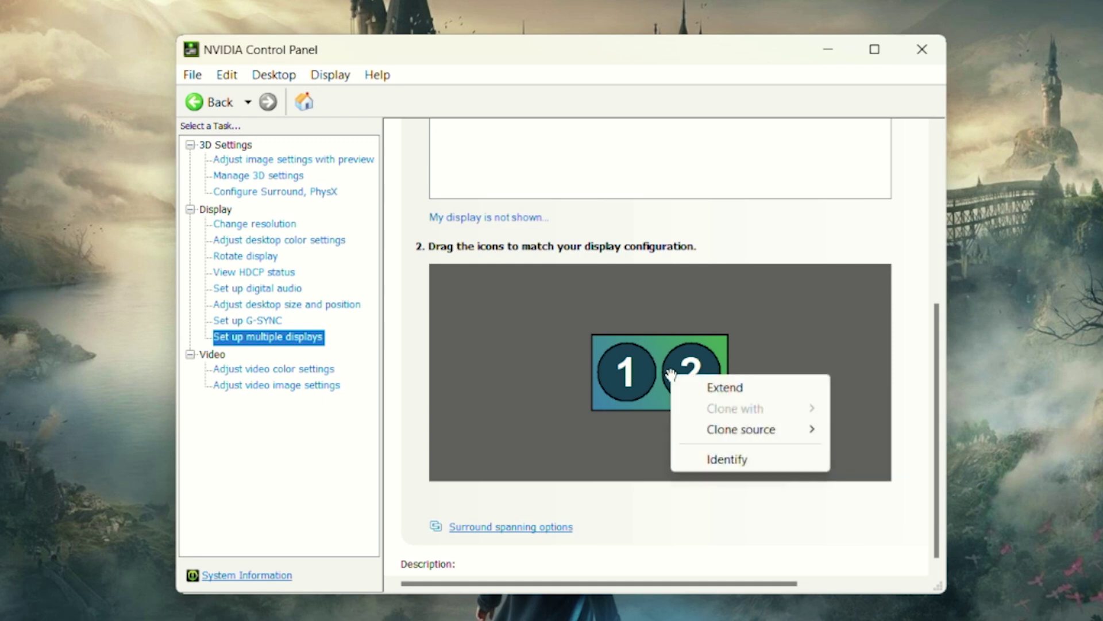
pyautogui.click(725, 388)
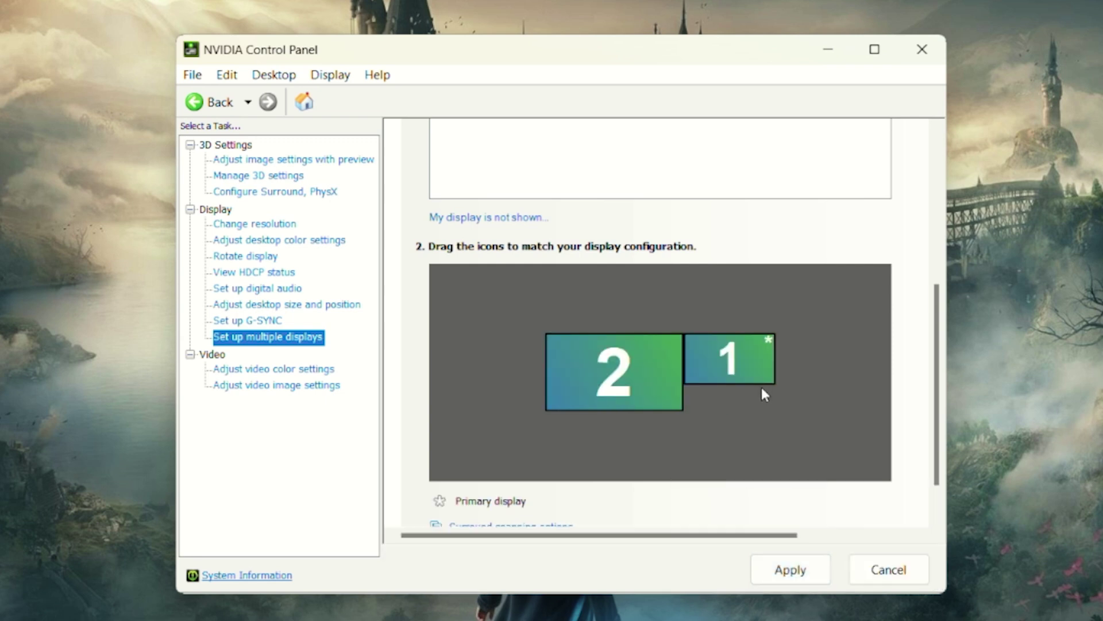
# Clone primary display 1 with display 2 in the display configuration diagram
pyautogui.moveTo(937, 380); pyautogui.dragTo(951, 307)
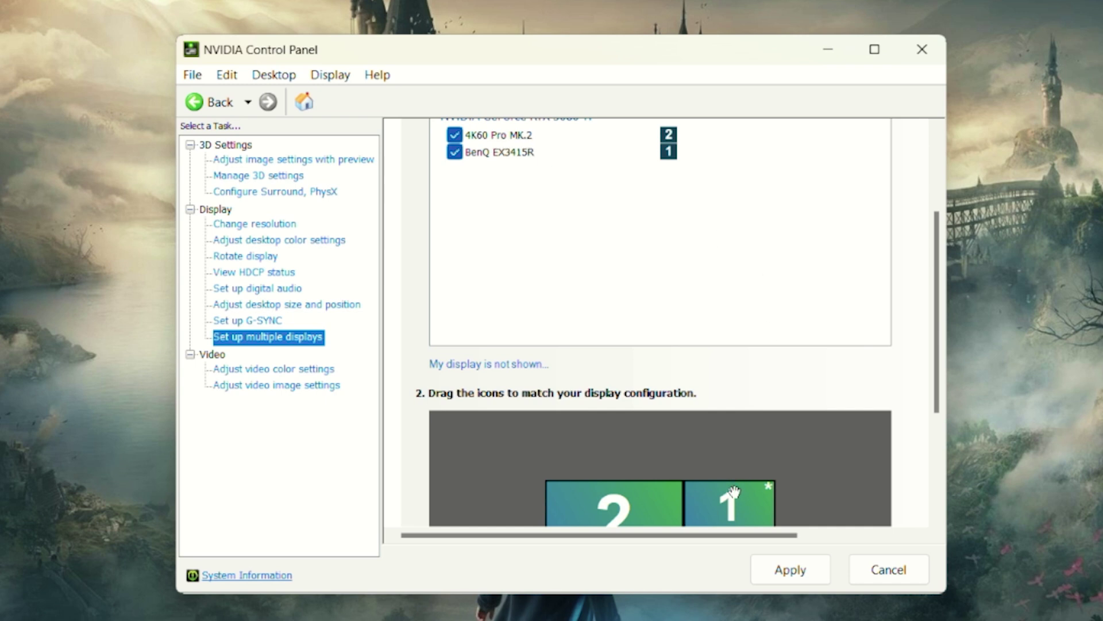
pyautogui.moveTo(947, 244); pyautogui.dragTo(947, 325)
pyautogui.rightClick(726, 345)
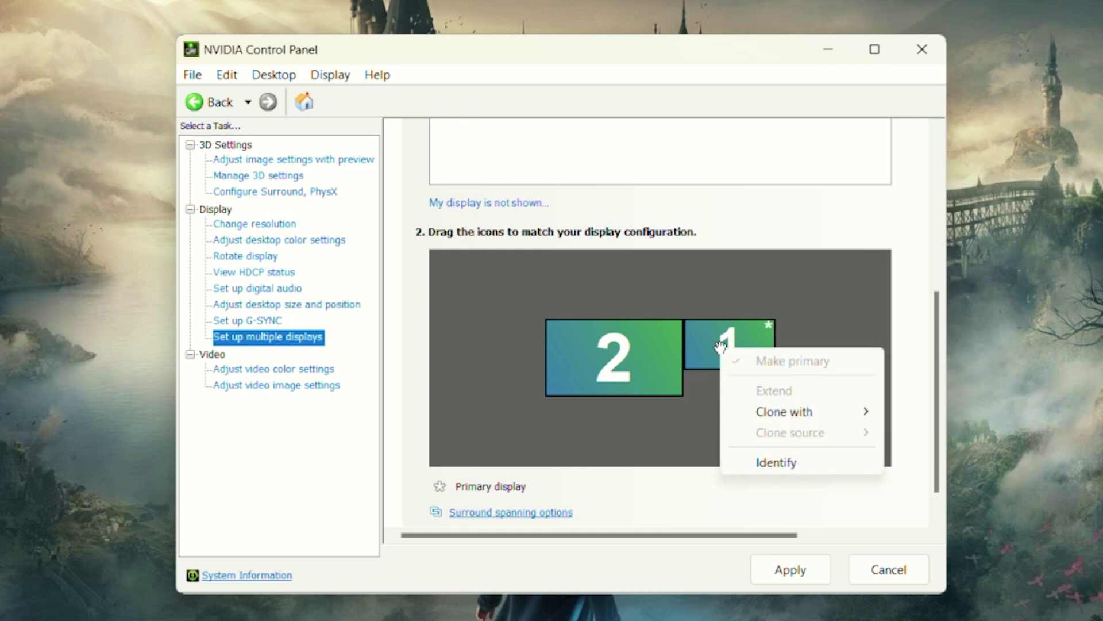
pyautogui.moveTo(809, 417)
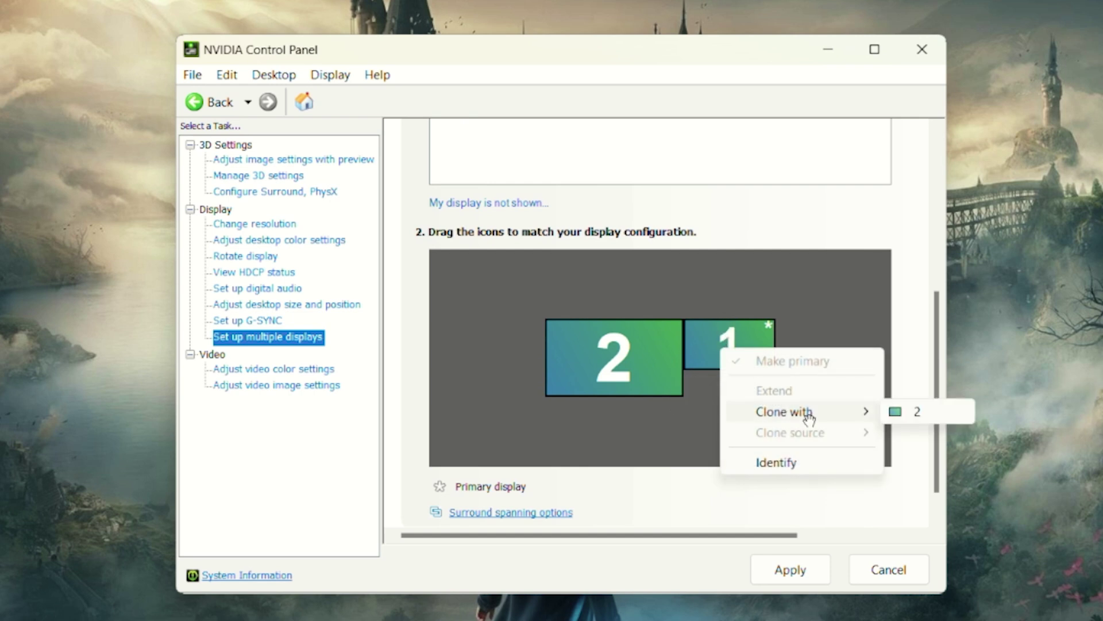
pyautogui.click(918, 412)
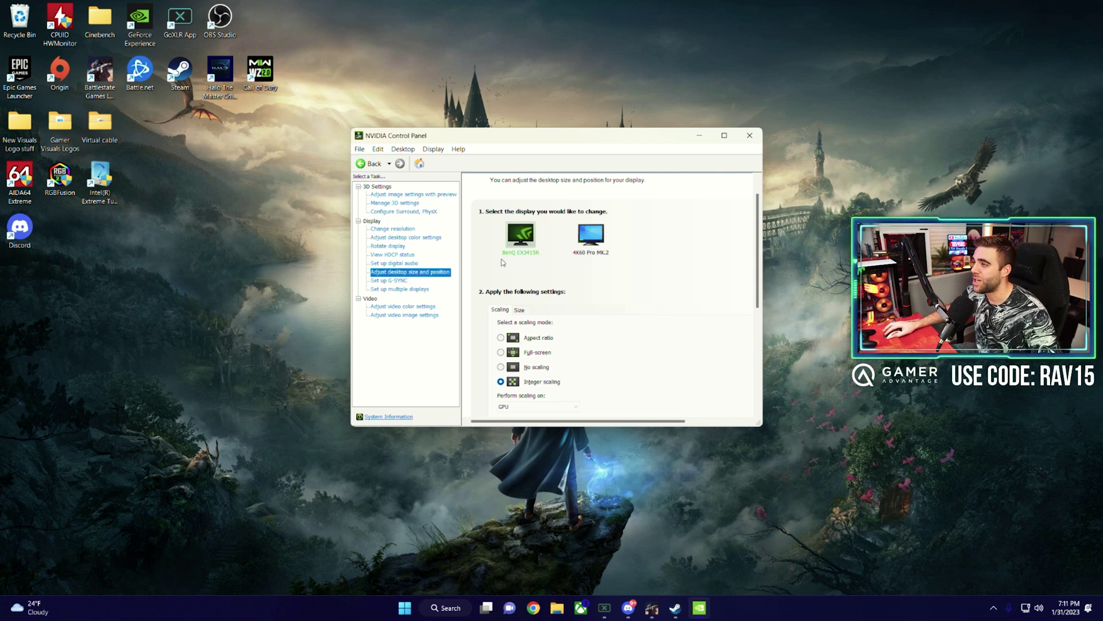
# Examine the desktop scaling mode, scaling device, preview resolution and refresh rate settings for the BenQ EX3415R display
pyautogui.scroll(2, 750, 273)
pyautogui.scroll(-3, 744, 275)
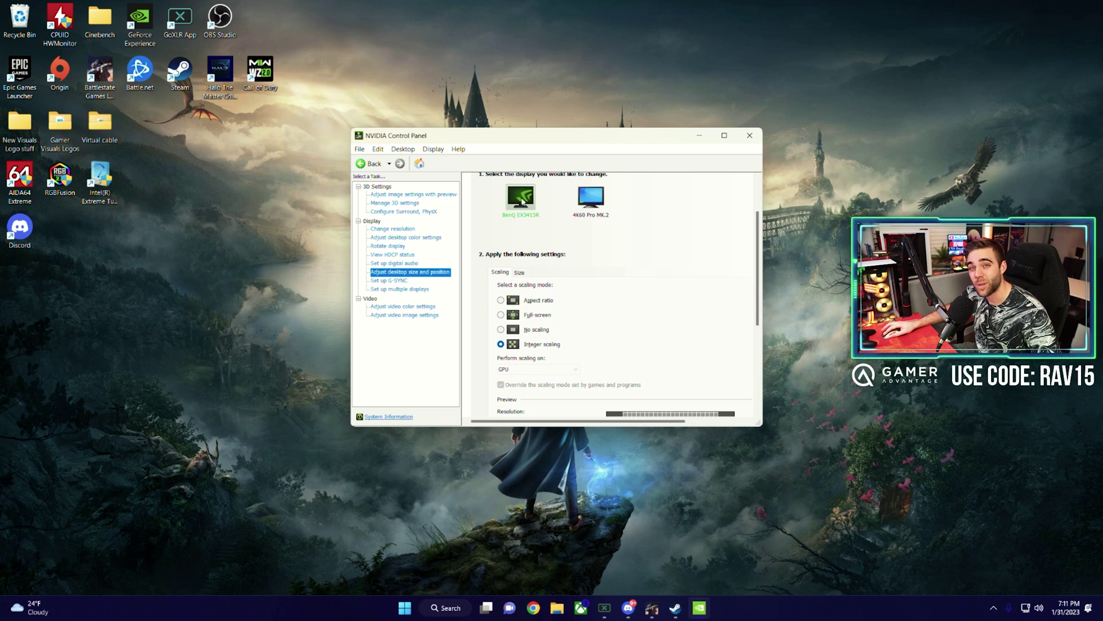
pyautogui.scroll(-1, 642, 266)
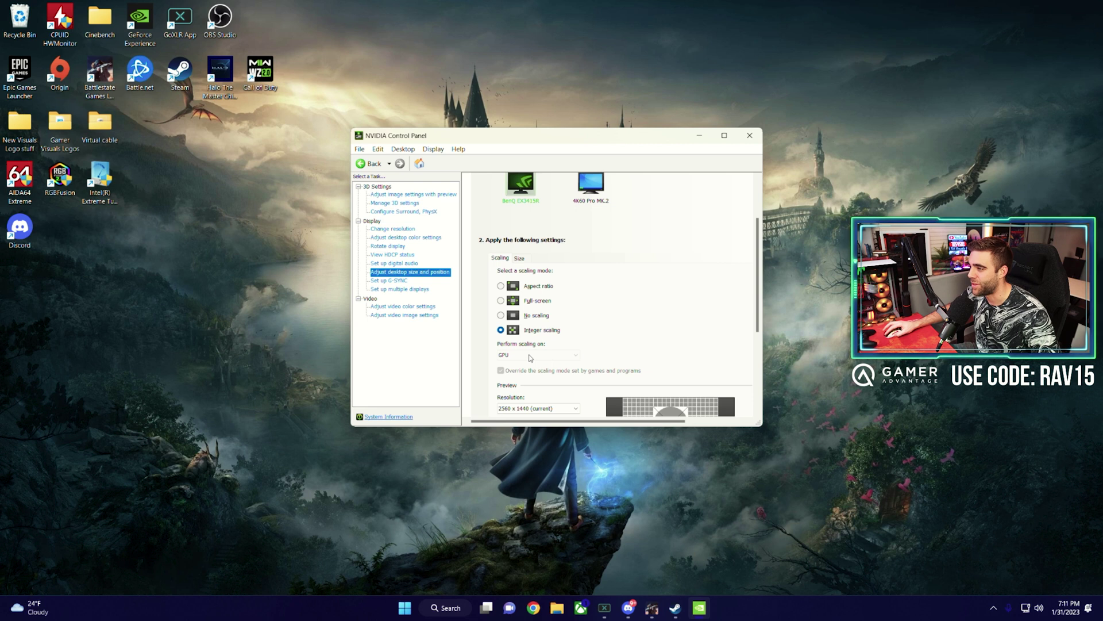
pyautogui.scroll(-3, 719, 330)
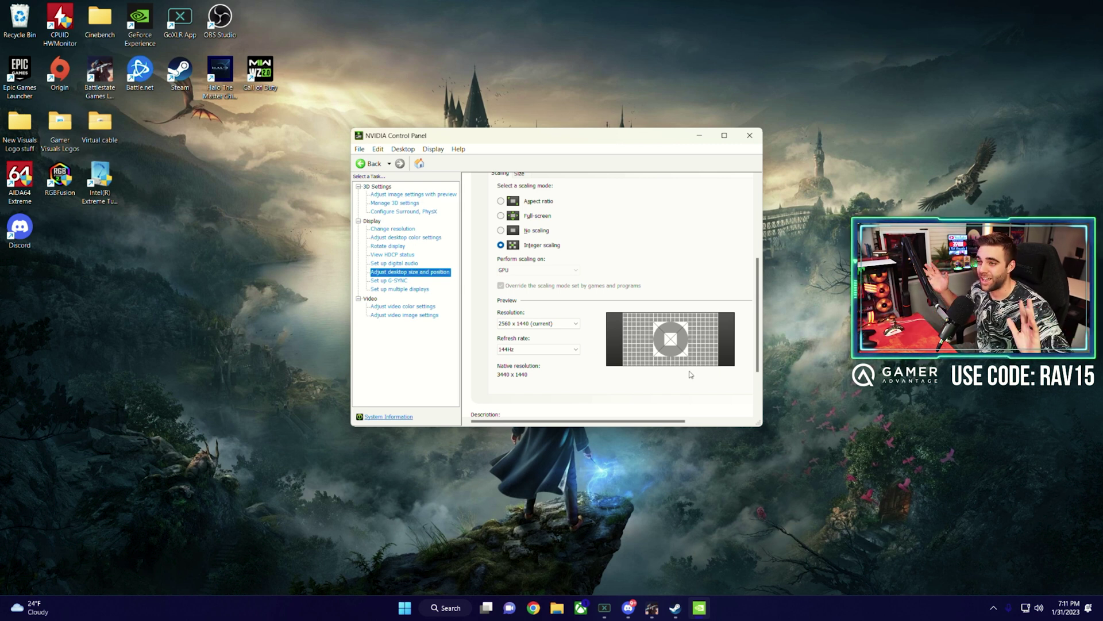
pyautogui.scroll(1, 608, 316)
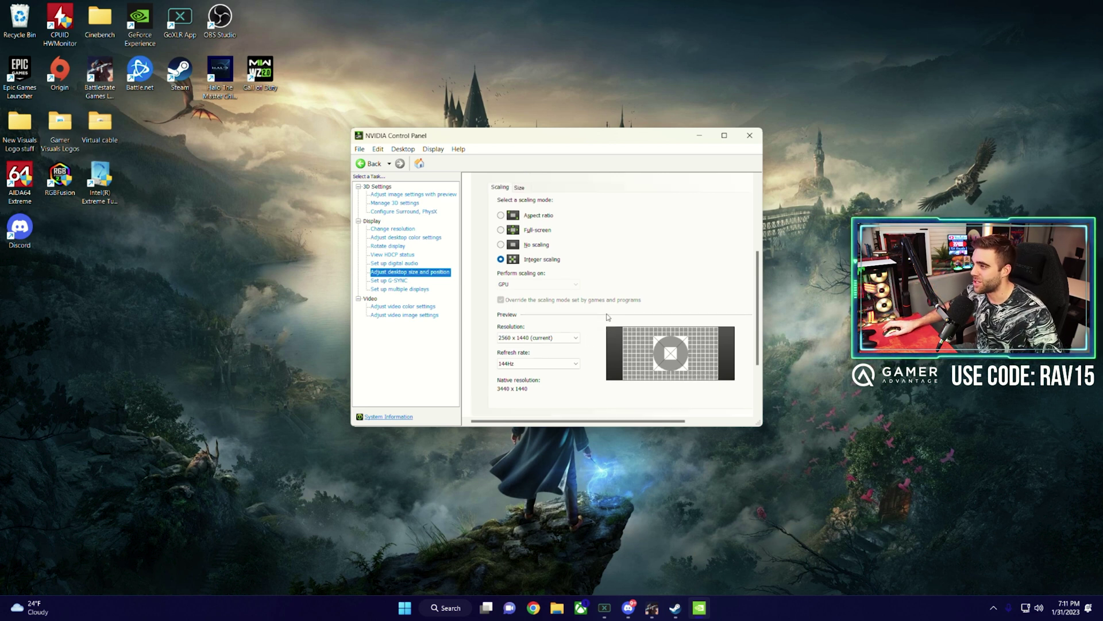
pyautogui.scroll(4, 633, 287)
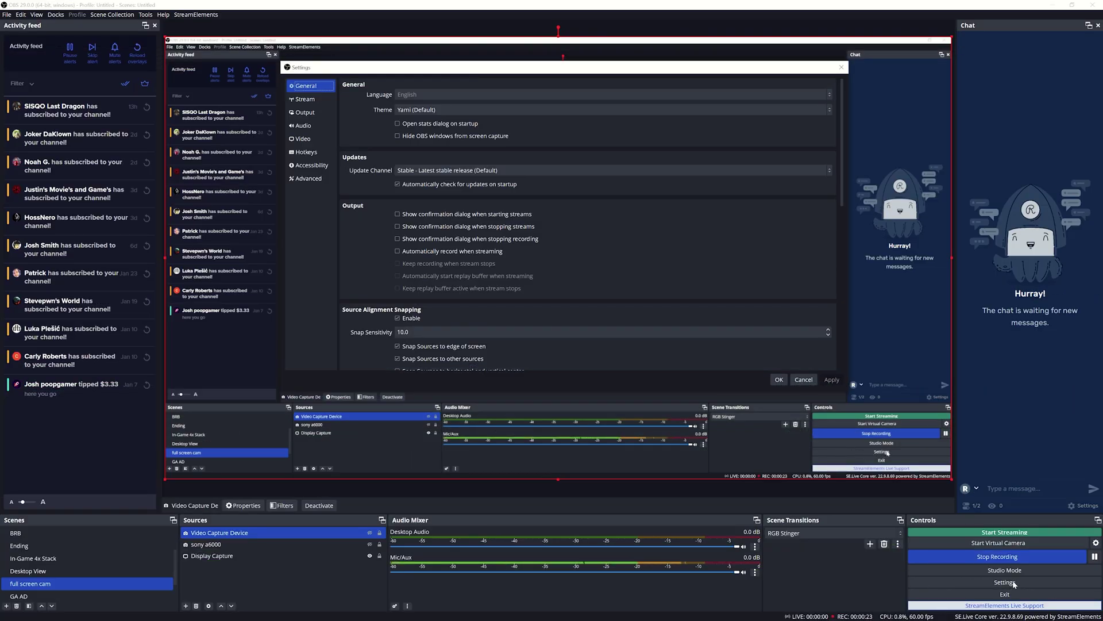
# Open the Video settings in OBS Studio
pyautogui.moveTo(647, 70); pyautogui.dragTo(647, 68)
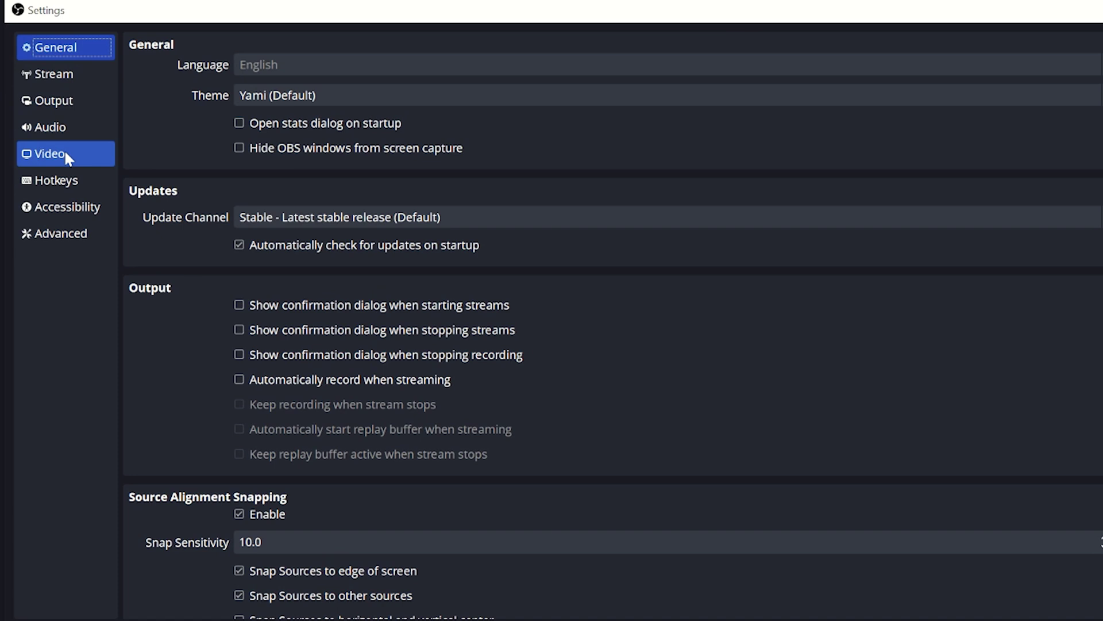
pyautogui.click(65, 153)
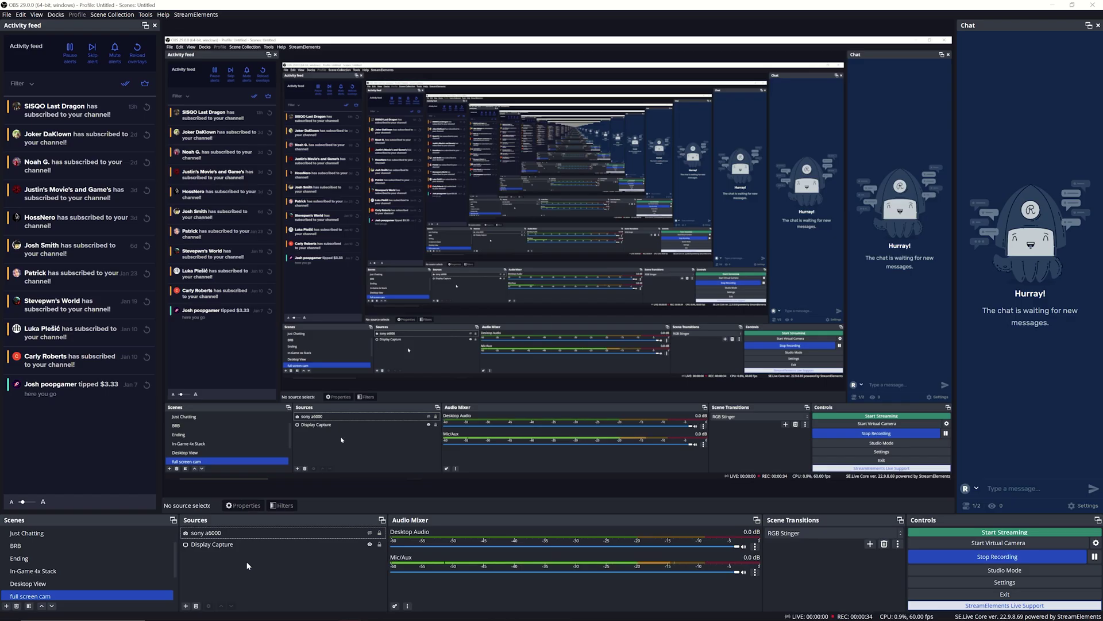
# Add the existing Elgato 4k 60 video capture device as a source in the full screen cam scene
pyautogui.click(226, 544)
pyautogui.click(218, 532)
pyautogui.click(213, 523)
pyautogui.click(186, 606)
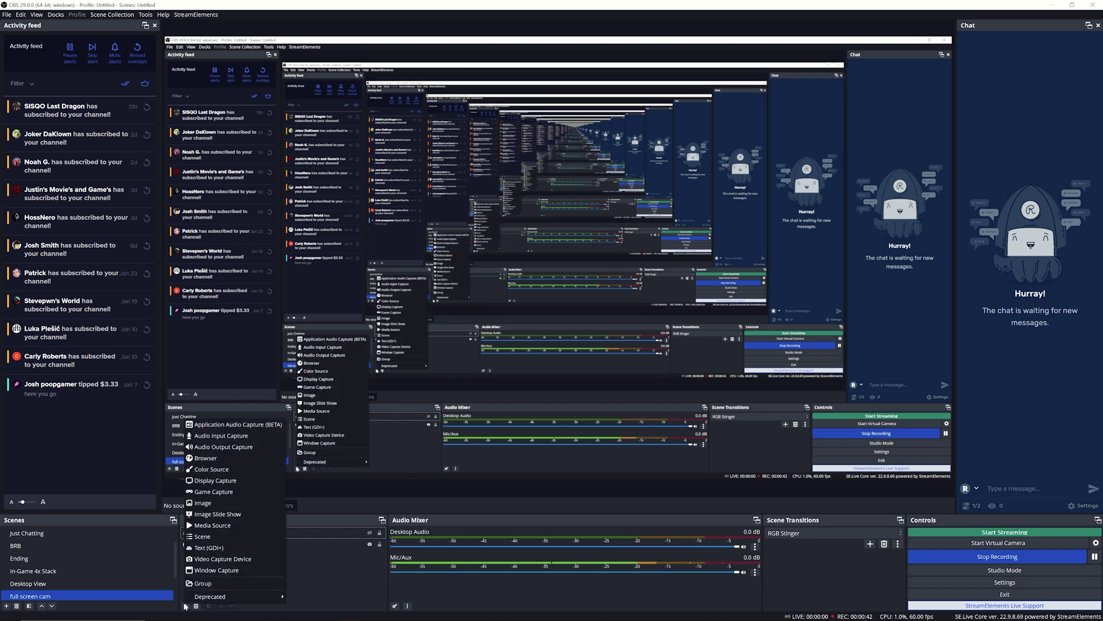
pyautogui.click(221, 559)
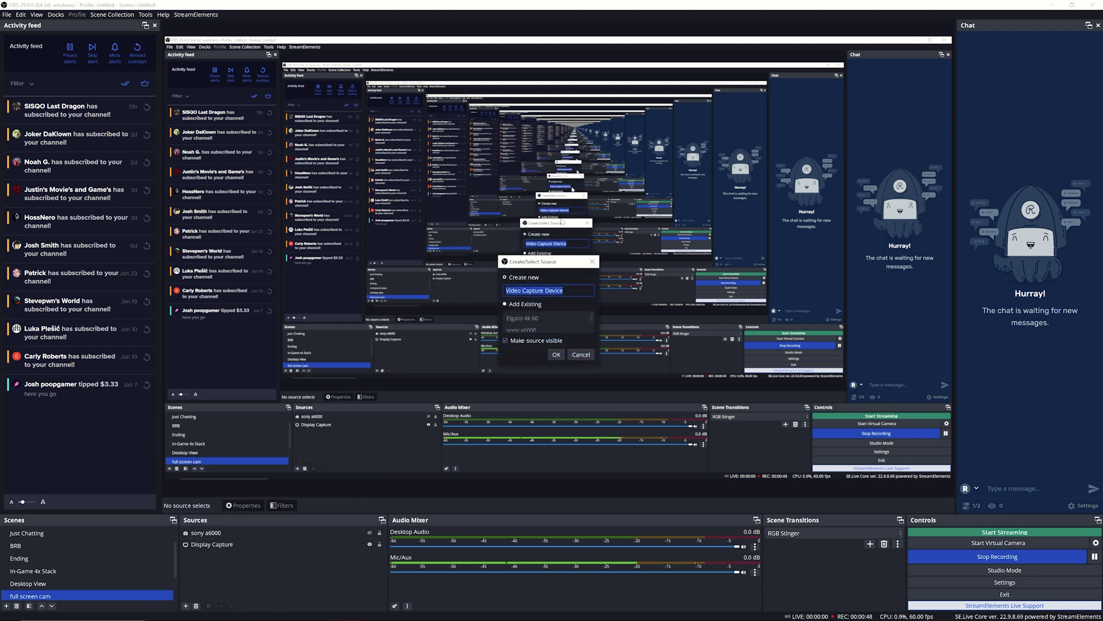
pyautogui.moveTo(538, 263); pyautogui.dragTo(529, 223)
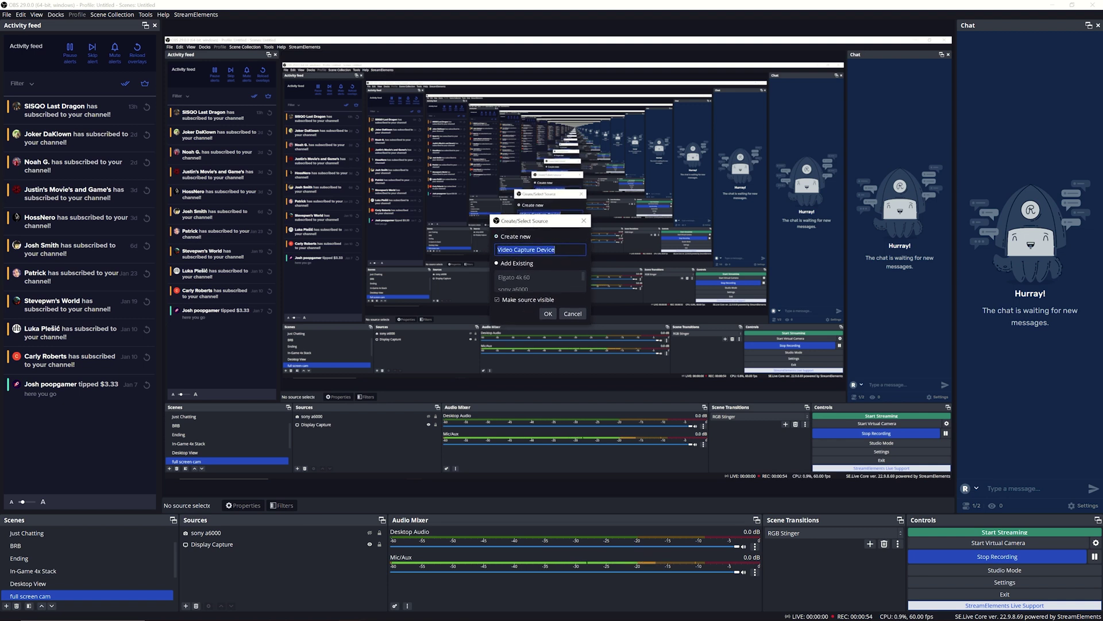
pyautogui.click(506, 263)
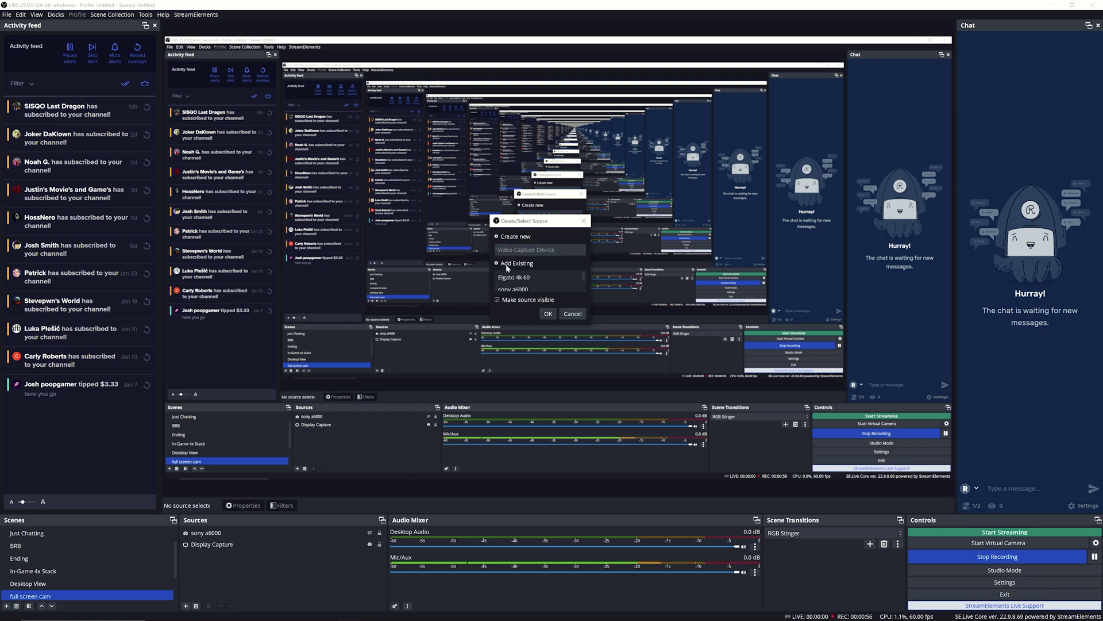
pyautogui.click(515, 278)
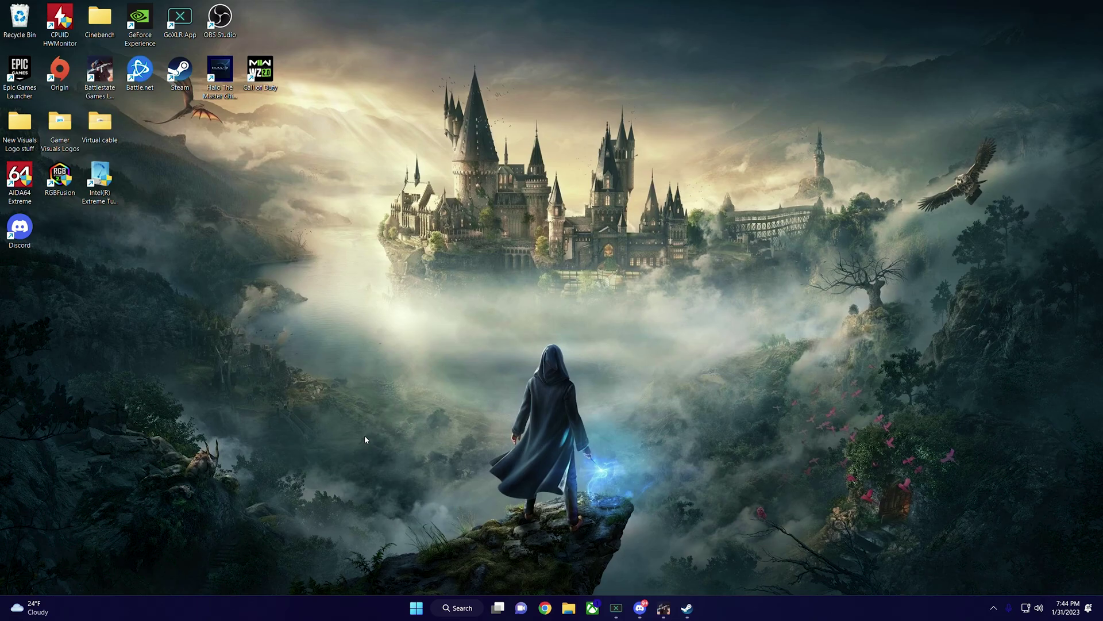
pyautogui.hotkey('alt', 'Tab')
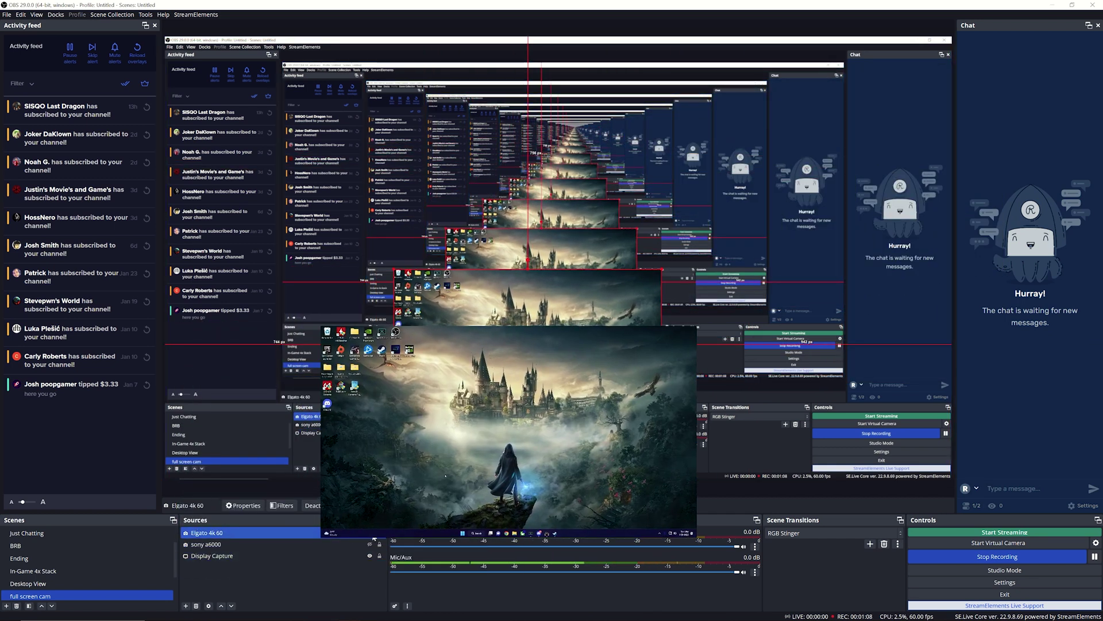
# Choose Game Capture 4K60 Pro MK.2 as the device in the Elgato 4k 60 source's properties and accept them
pyautogui.rightClick(205, 532)
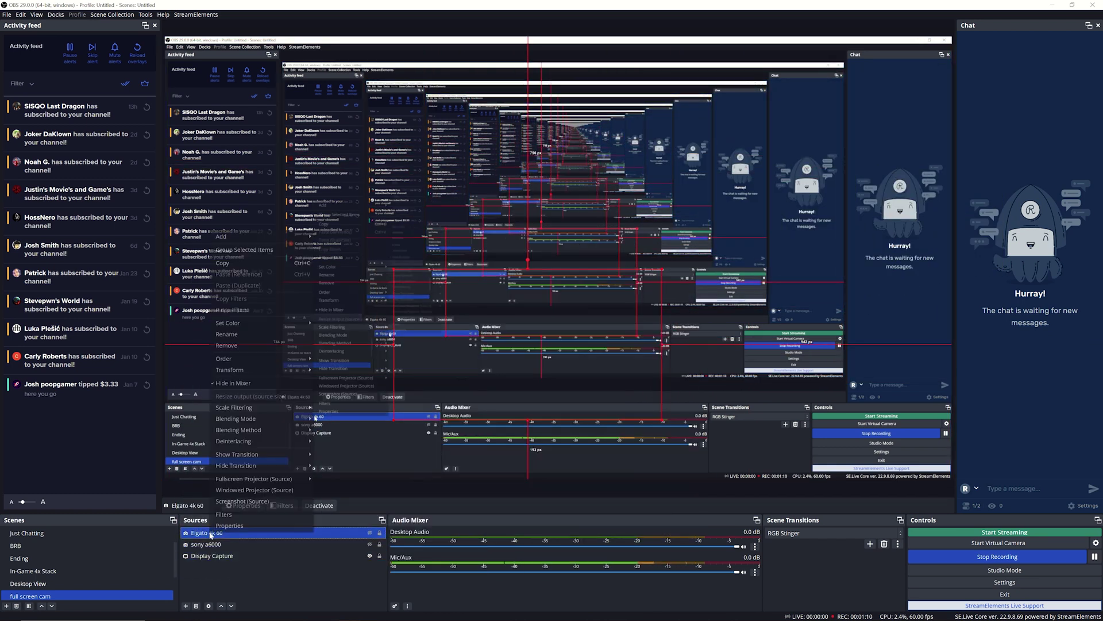
pyautogui.click(230, 520)
pyautogui.moveTo(480, 159); pyautogui.dragTo(489, 74)
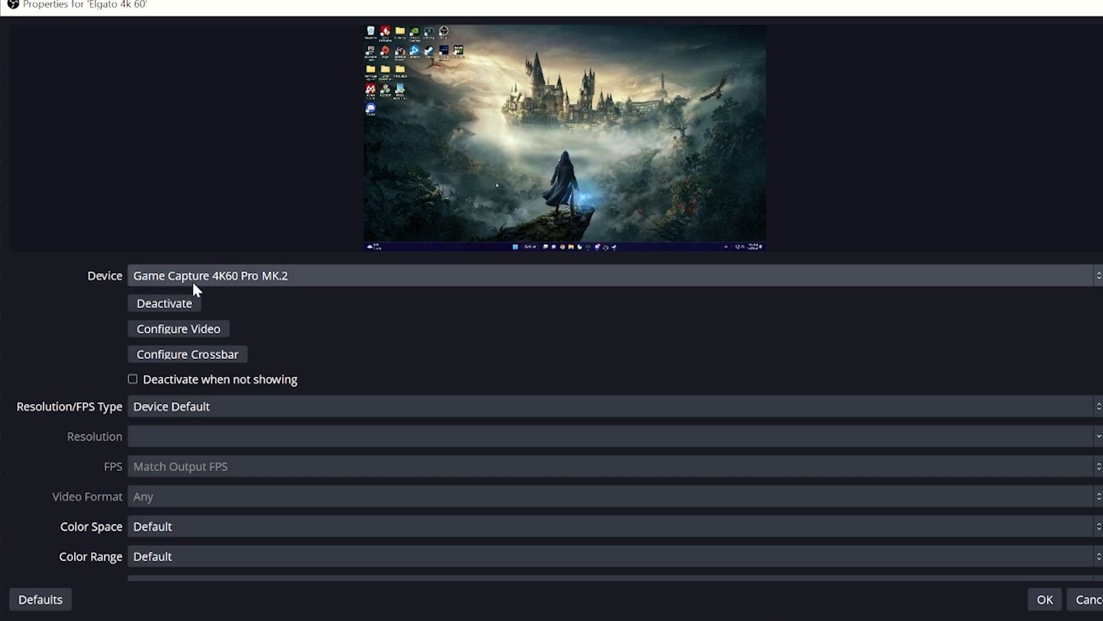
pyautogui.click(298, 276)
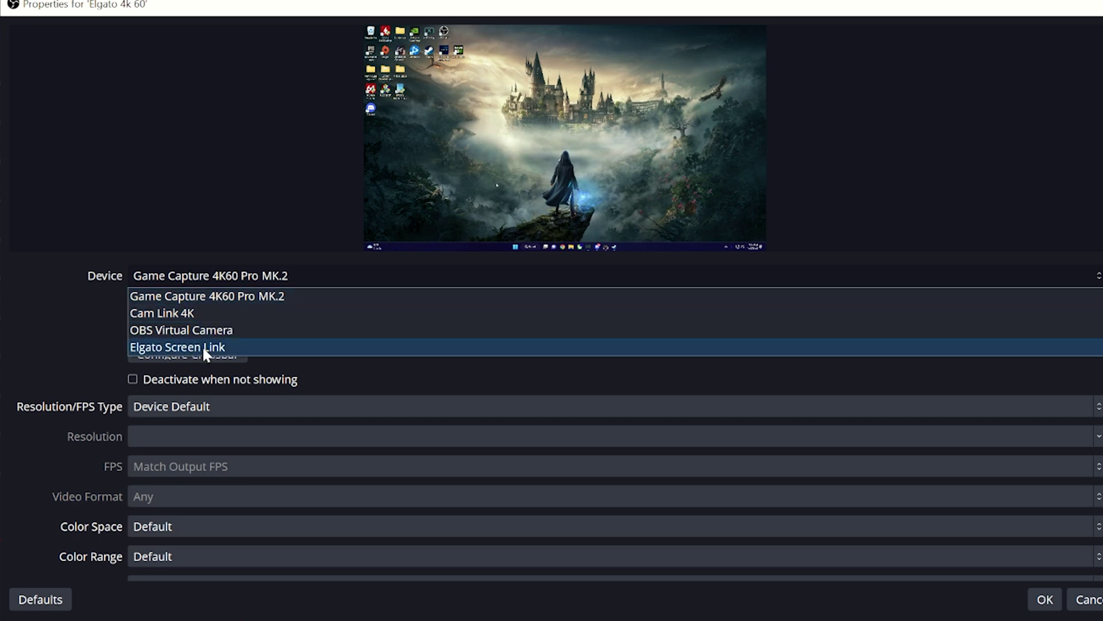
pyautogui.click(225, 294)
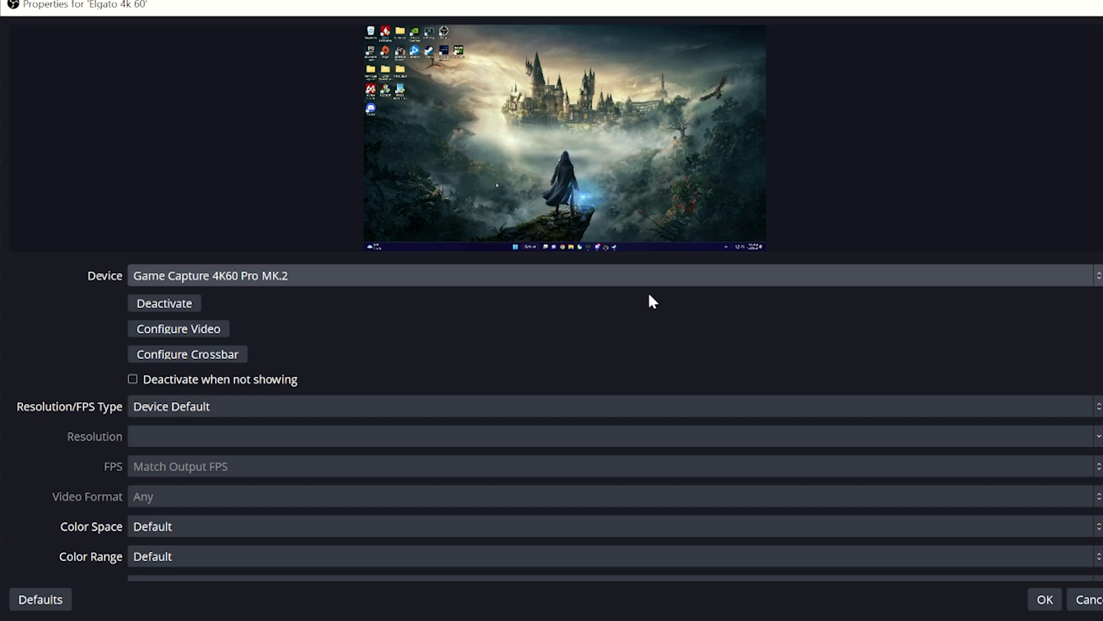
pyautogui.click(1045, 599)
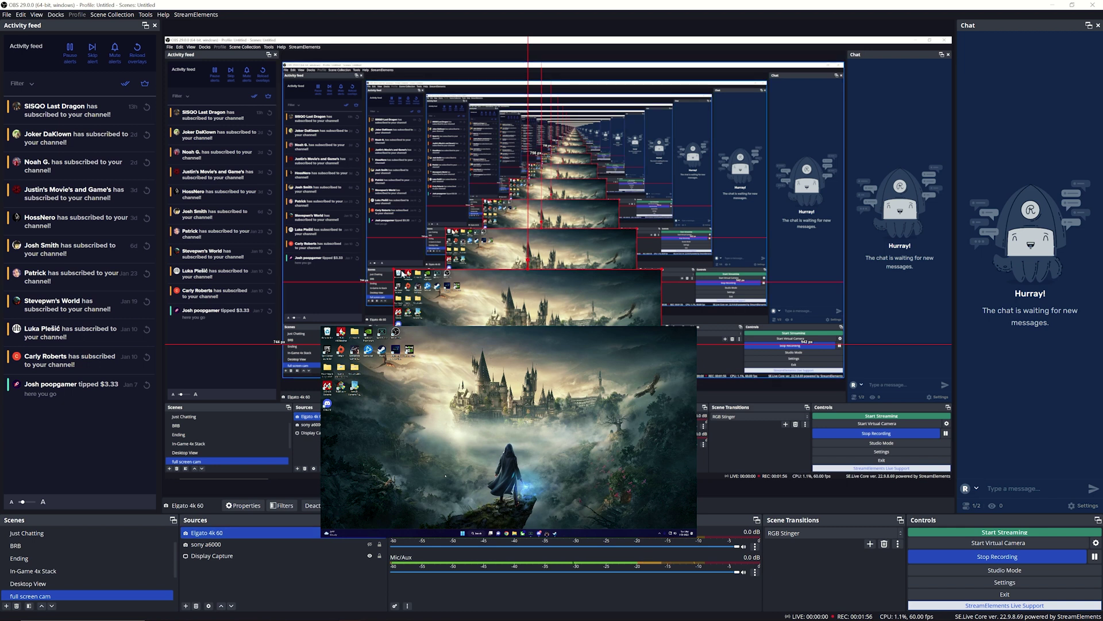
# Enlarge and reposition the Elgato 4k 60 source so its picture covers most of the preview canvas
pyautogui.moveTo(394, 269); pyautogui.dragTo(403, 64)
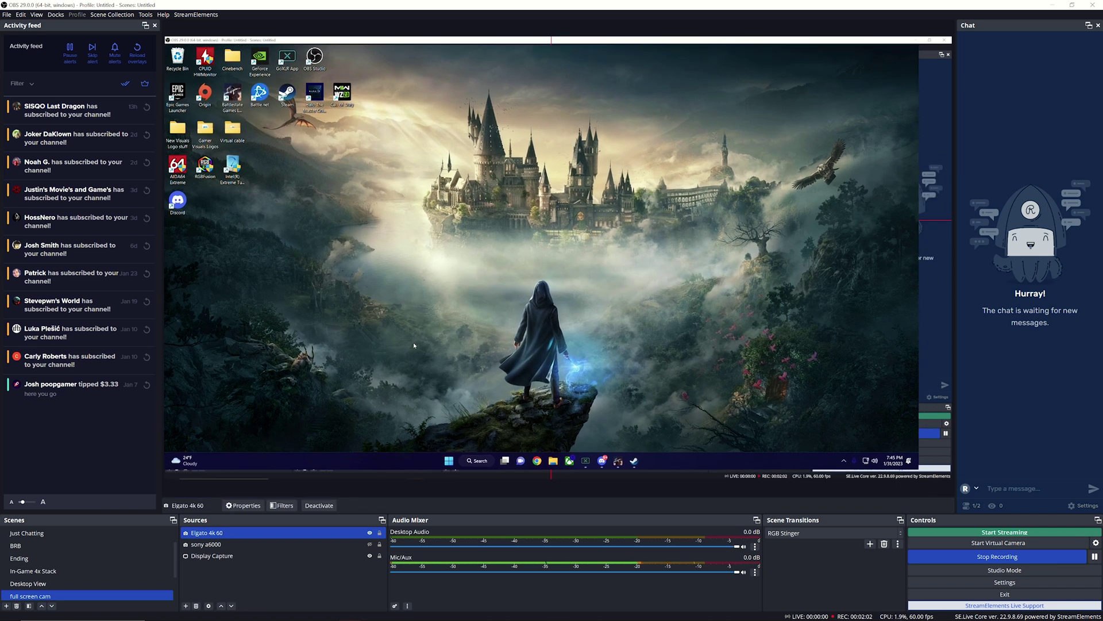
pyautogui.moveTo(424, 357); pyautogui.dragTo(428, 349)
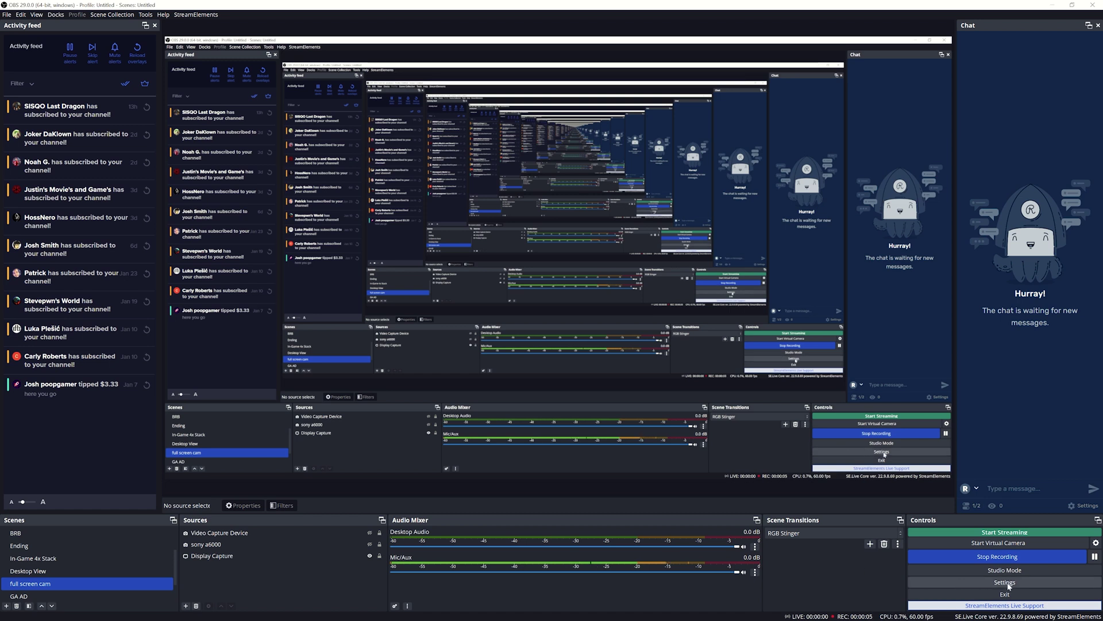
# Open the OBS settings, move their window to the preview's upper corner and enlarge it to cover most of the preview
pyautogui.click(1005, 583)
pyautogui.moveTo(490, 210); pyautogui.dragTo(246, 47)
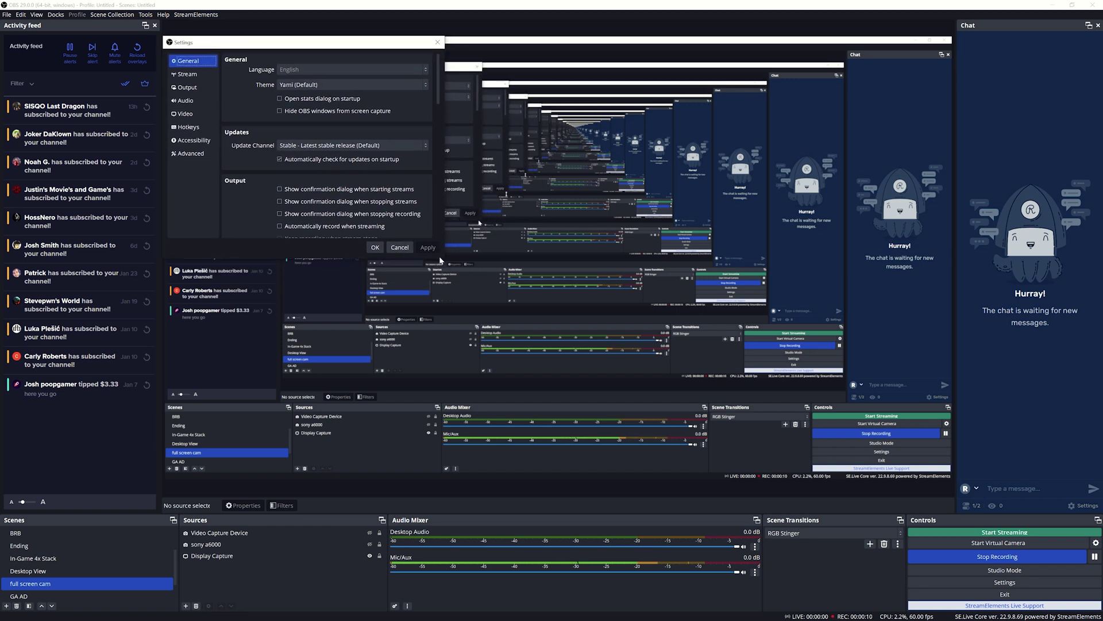
pyautogui.moveTo(442, 256); pyautogui.dragTo(952, 493)
pyautogui.click(184, 102)
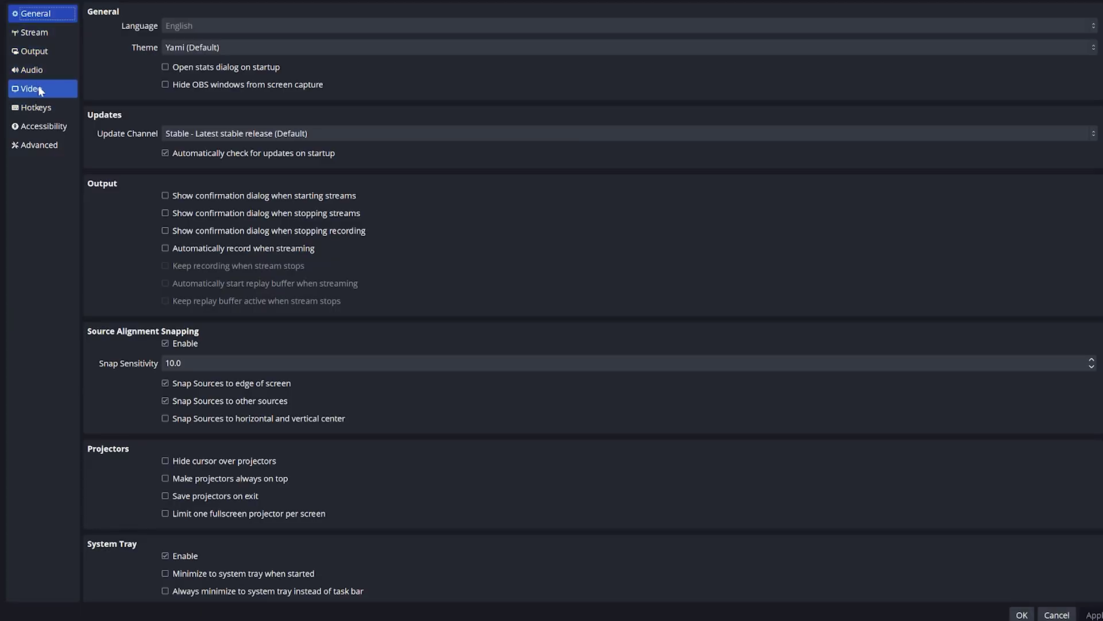
# In the Output settings, select P7: Slowest (Best Quality) as the streaming encoder preset
pyautogui.click(39, 52)
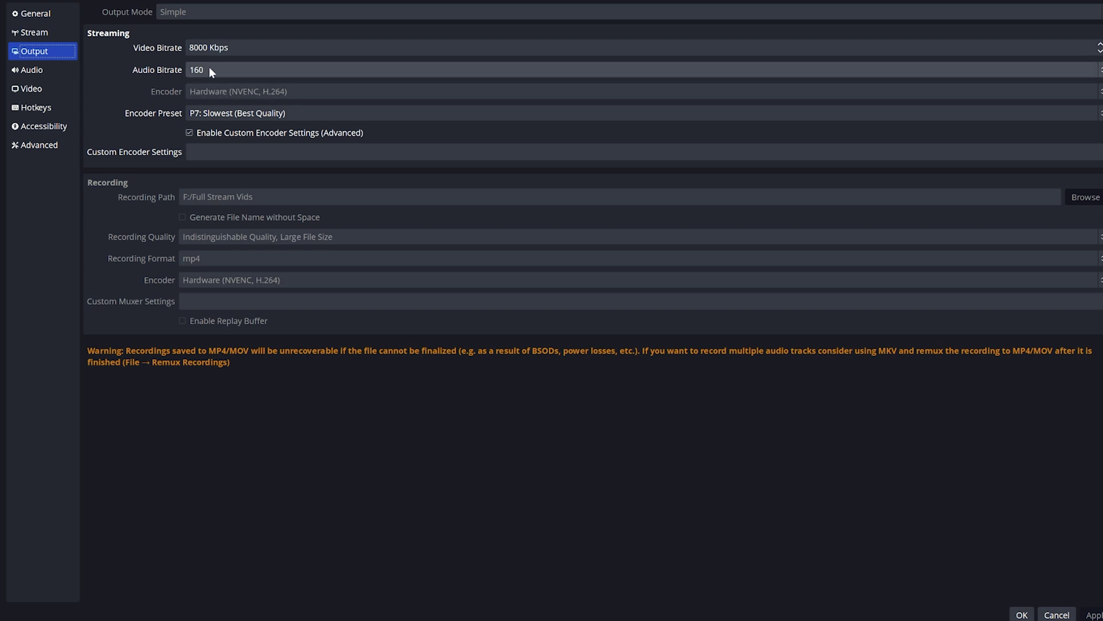
pyautogui.click(293, 113)
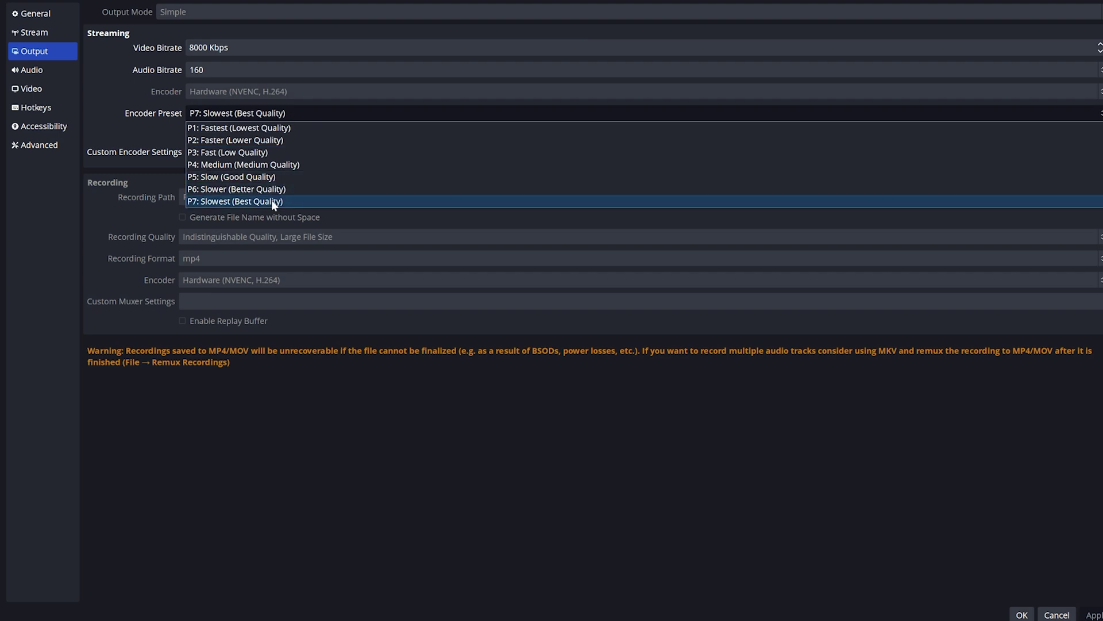
pyautogui.click(271, 200)
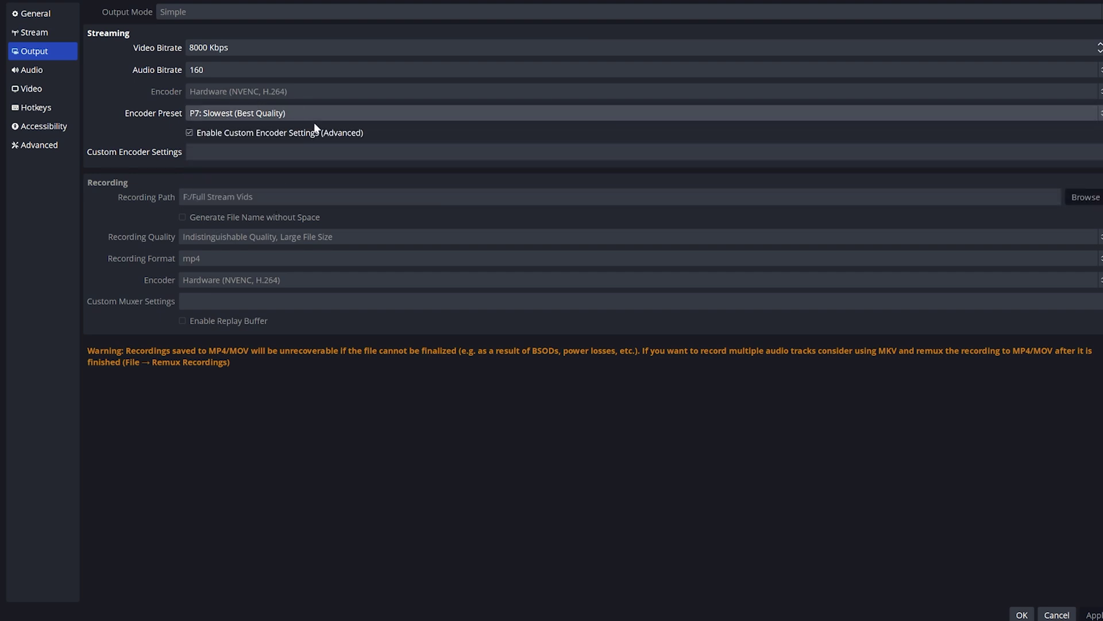